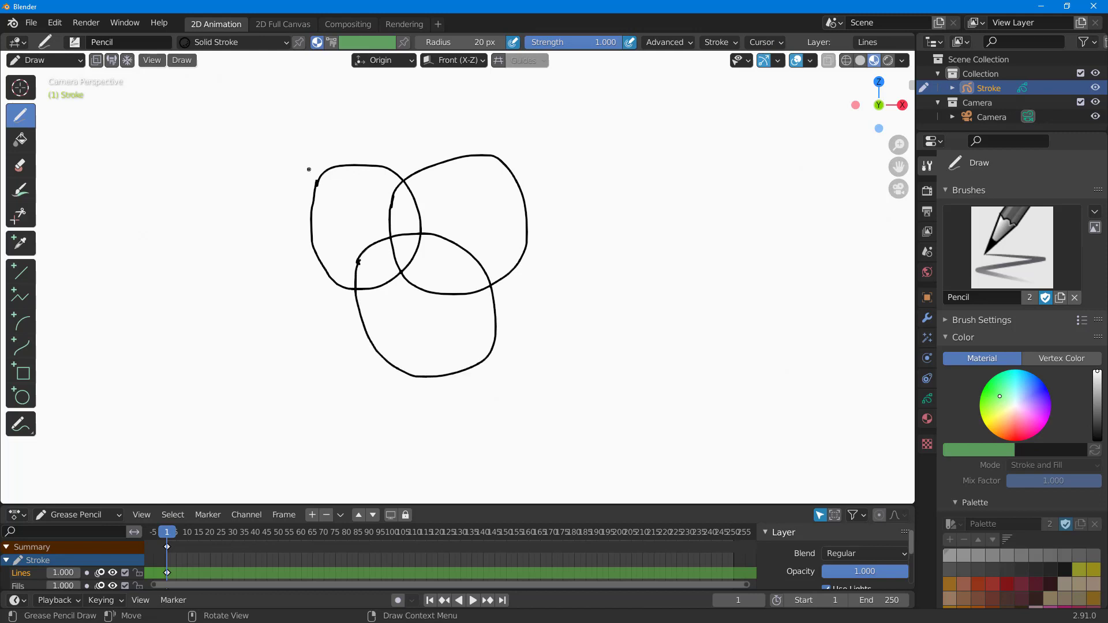
# Fill the central overlap of the three circles with yellow vertex color, using the Fill tool and the Solid Fill material.
pyautogui.click(22, 145)
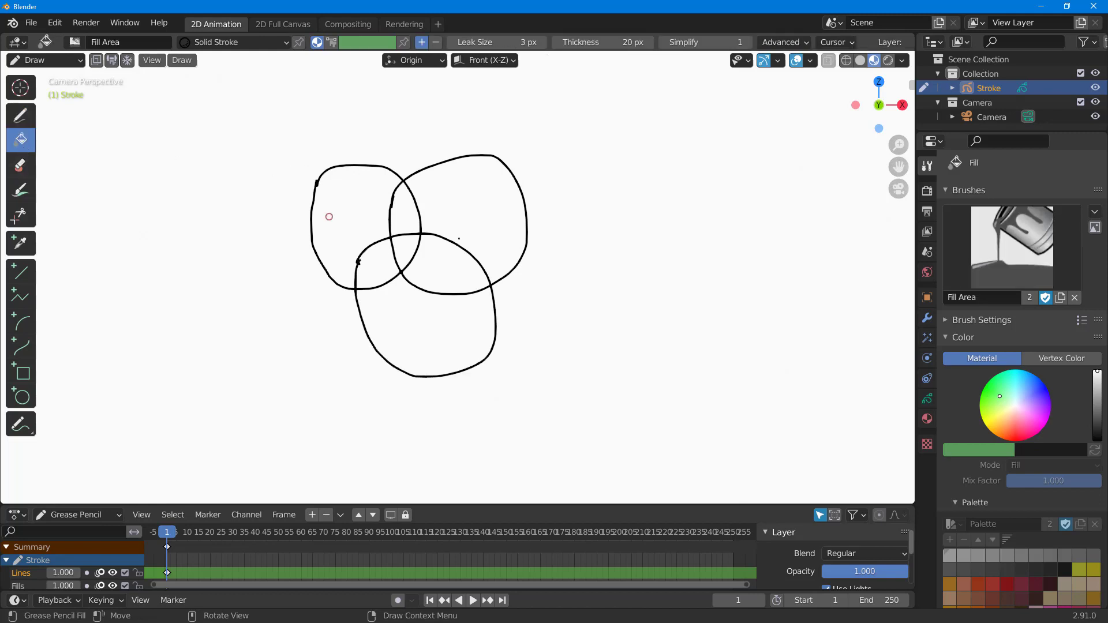
pyautogui.click(1048, 357)
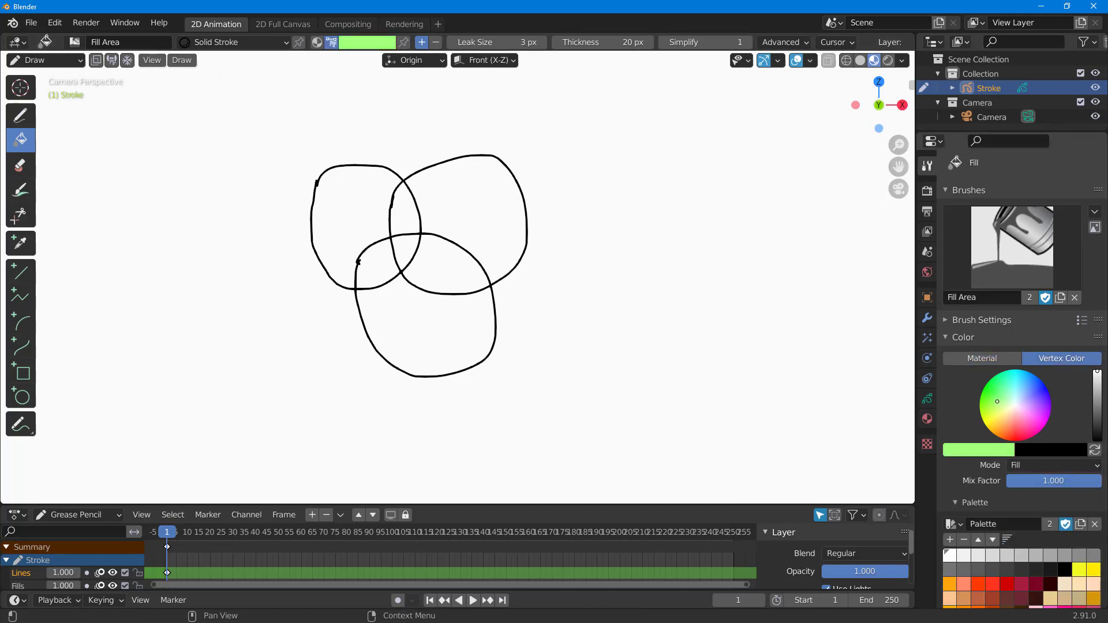
pyautogui.click(990, 420)
pyautogui.click(413, 245)
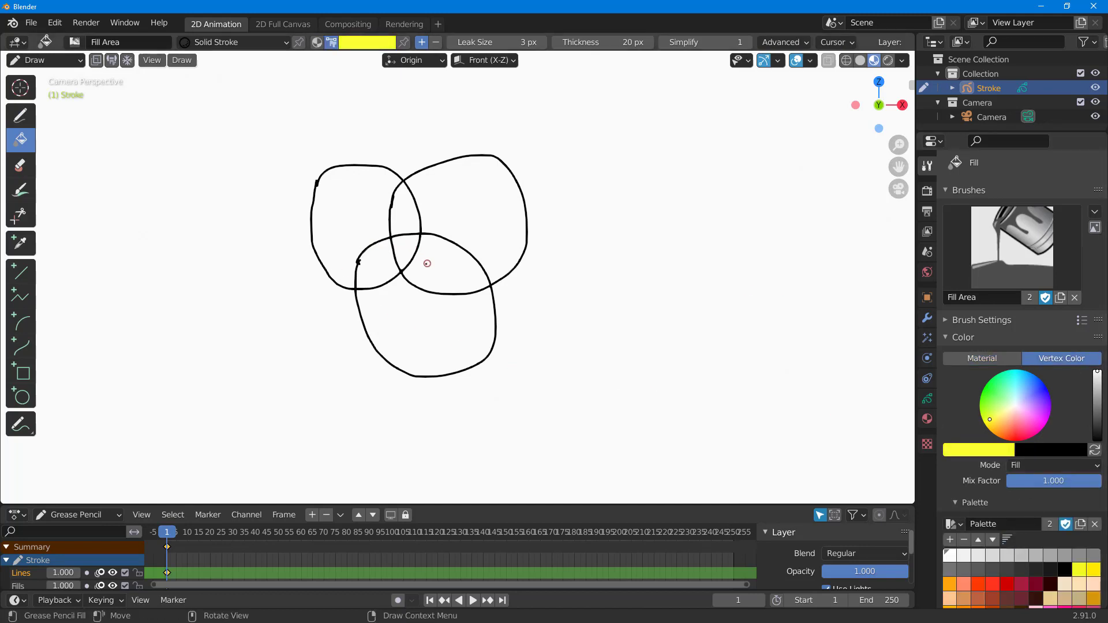
pyautogui.click(216, 42)
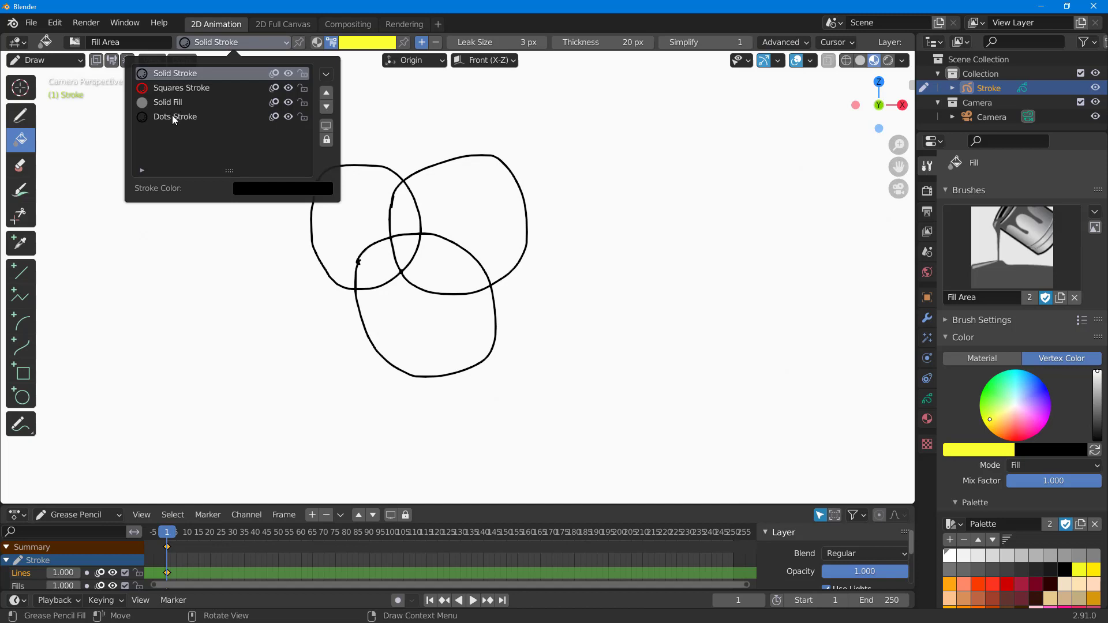
pyautogui.click(178, 103)
pyautogui.click(409, 248)
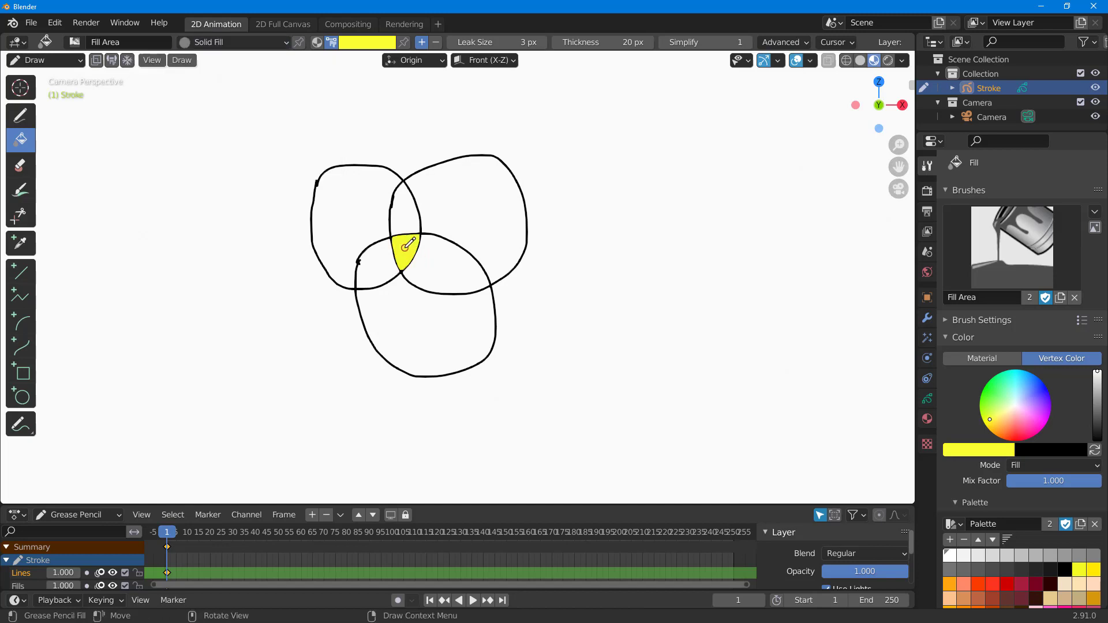
# Fill the lower circle's main area with red and its overlap with the upper-right circle with magenta.
pyautogui.click(1017, 430)
pyautogui.click(438, 324)
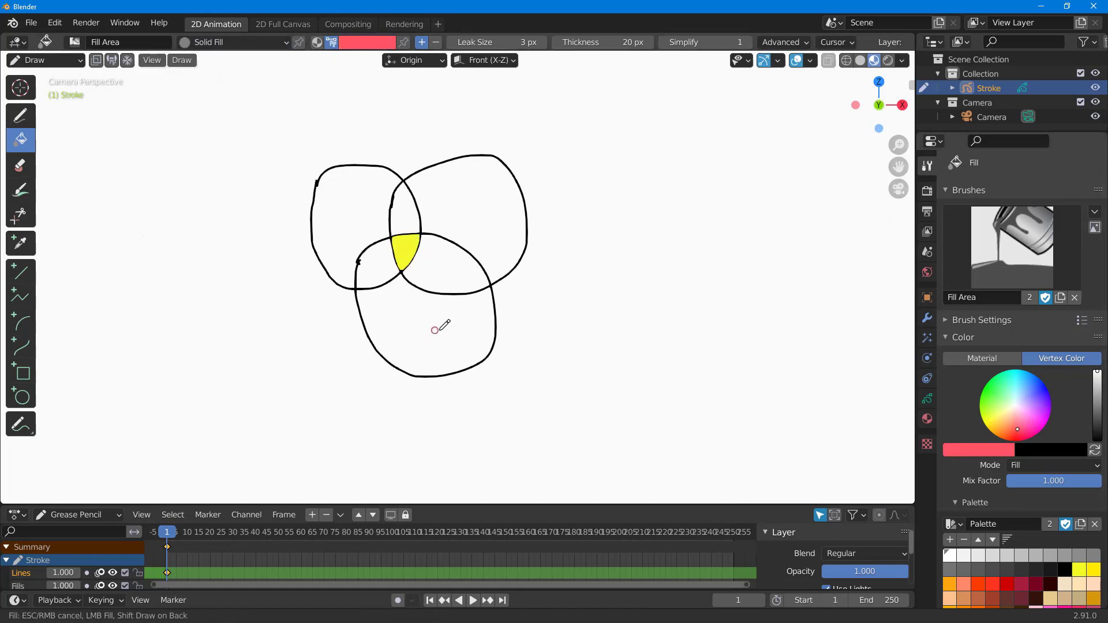
pyautogui.click(1037, 424)
pyautogui.click(455, 287)
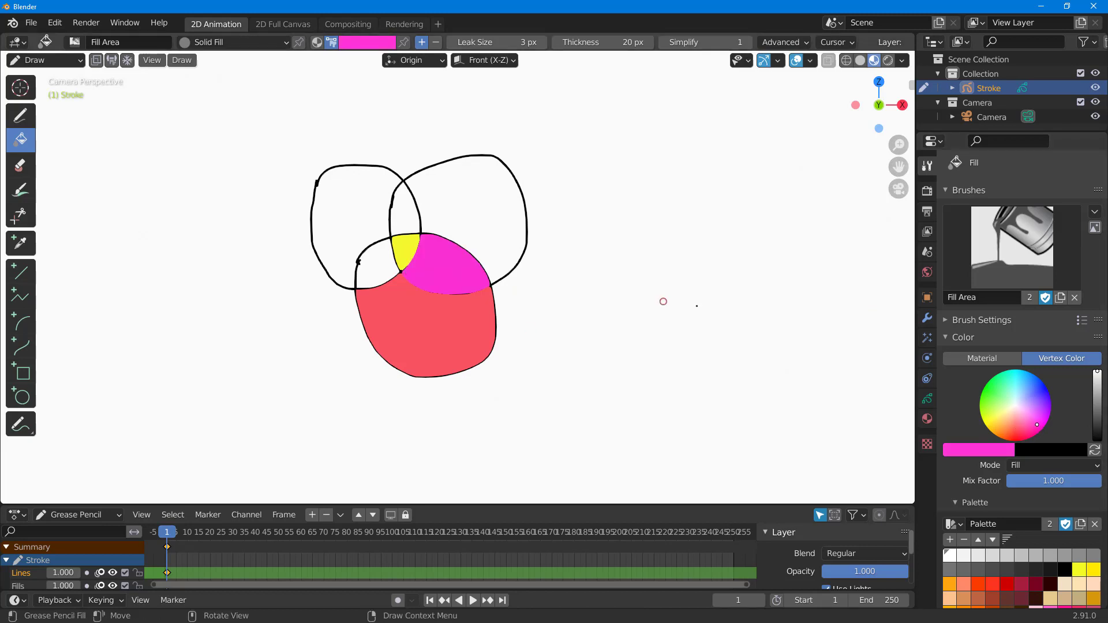
# Fill the upper-right circle's main area with blue and its overlap with the upper-left circle with cyan.
pyautogui.click(1043, 393)
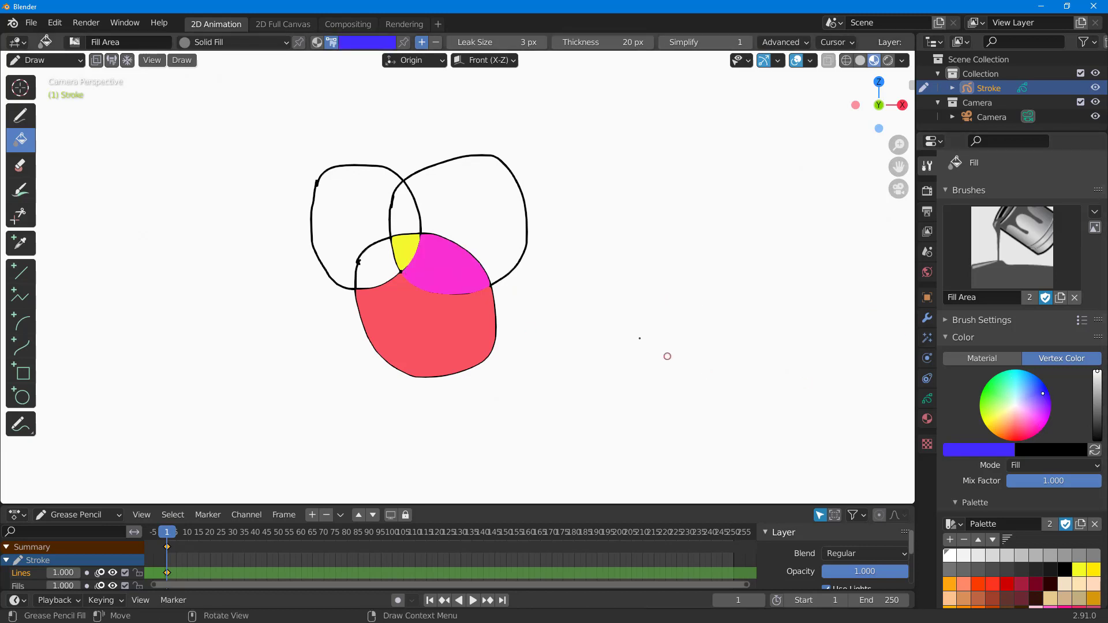
pyautogui.click(509, 209)
pyautogui.click(1017, 381)
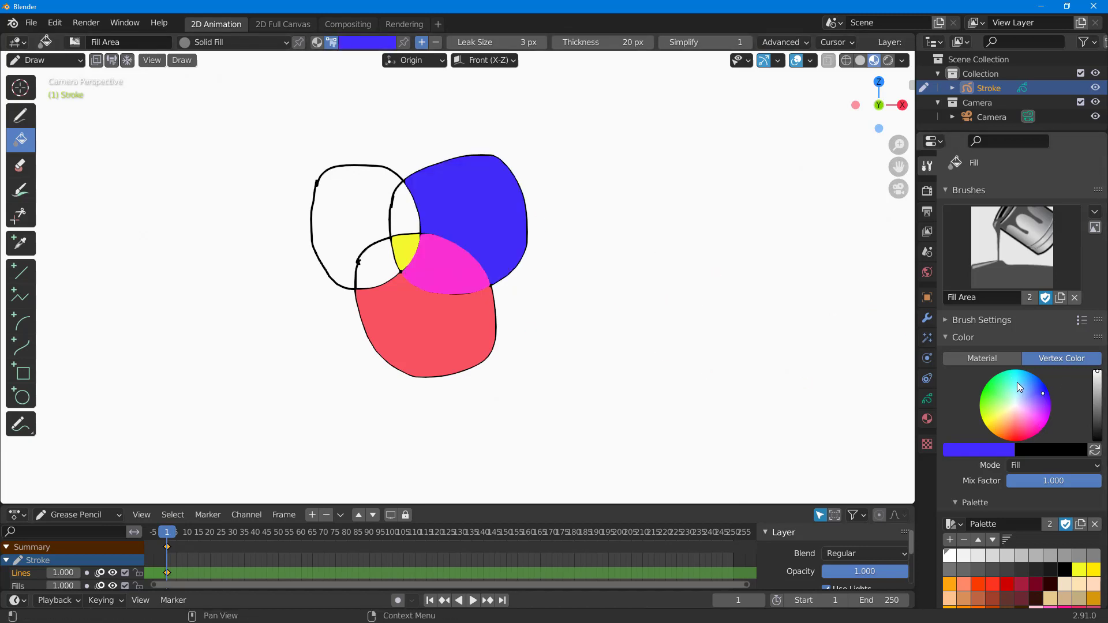
pyautogui.click(390, 213)
# Fill the upper-left circle's main area with green and its overlap with the lower circle with orange.
pyautogui.click(986, 391)
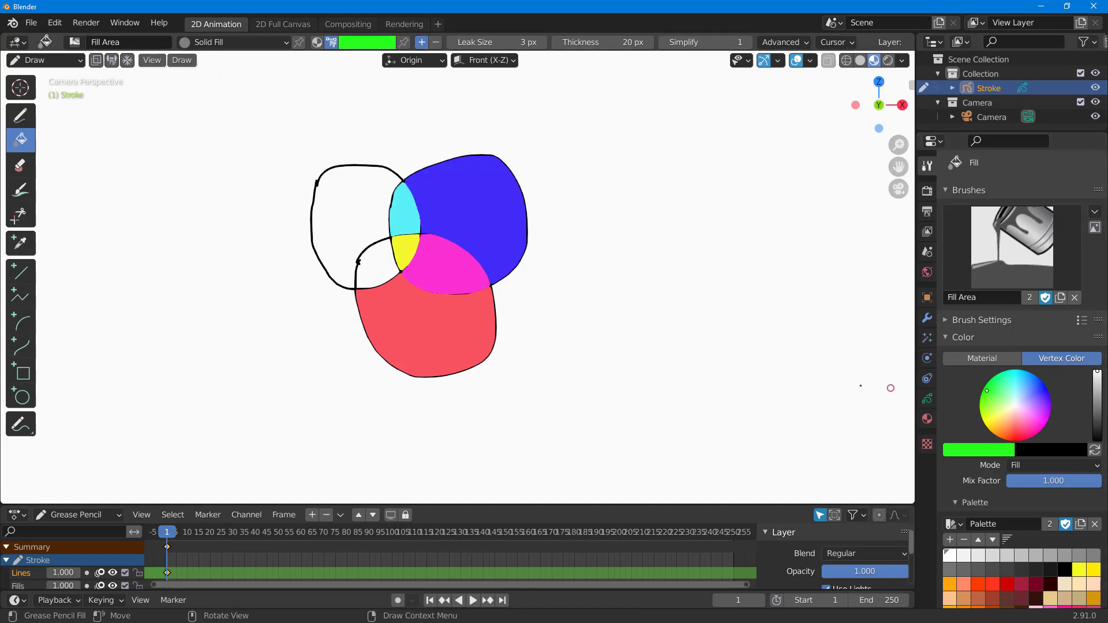
pyautogui.click(369, 241)
pyautogui.click(999, 426)
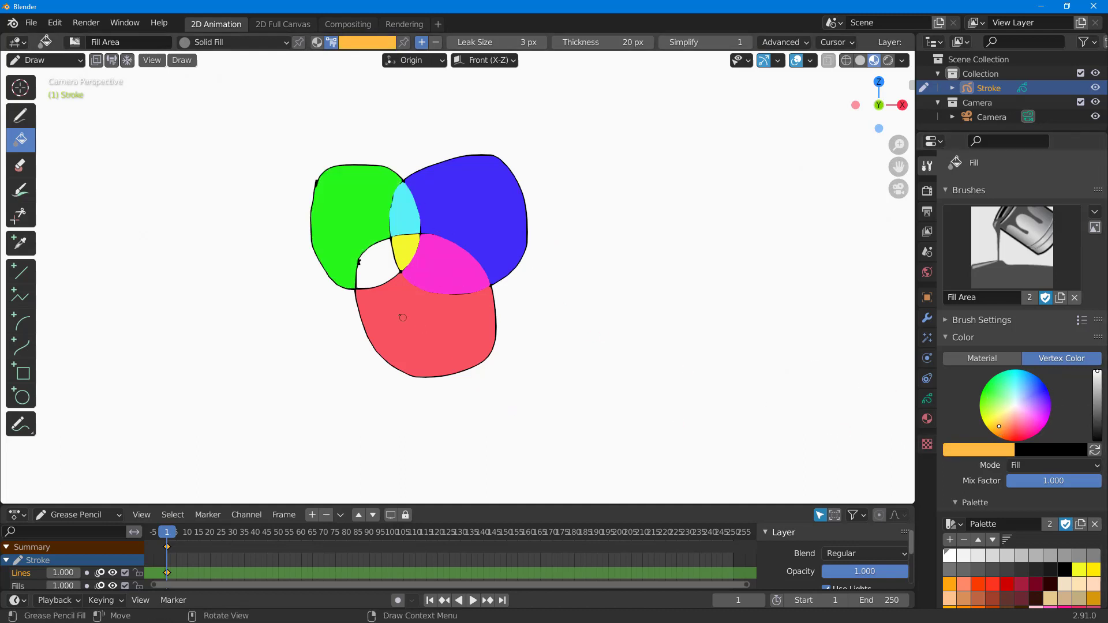
pyautogui.click(366, 263)
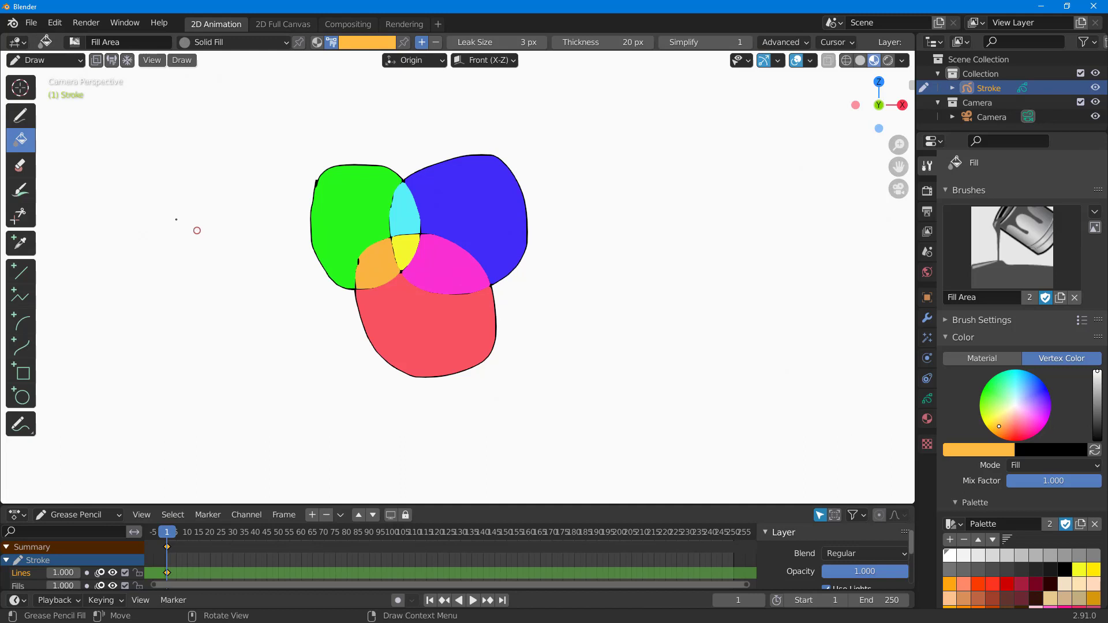
# Switch back to the Draw tool and briefly play the animation to check the drawing's motion.
pyautogui.click(20, 115)
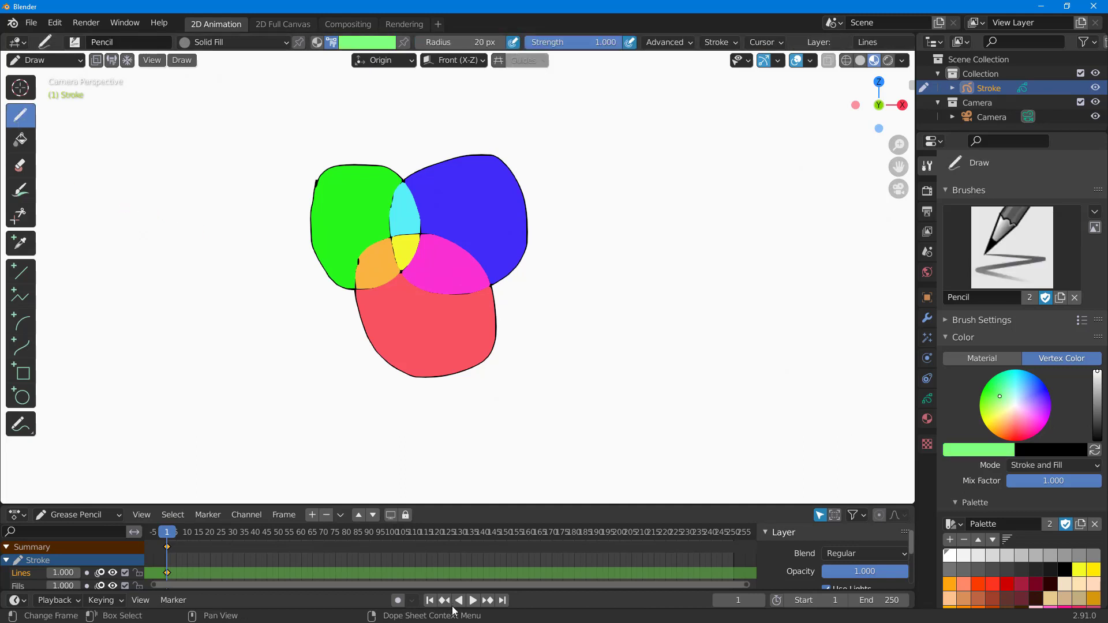
pyautogui.click(472, 600)
pyautogui.click(468, 601)
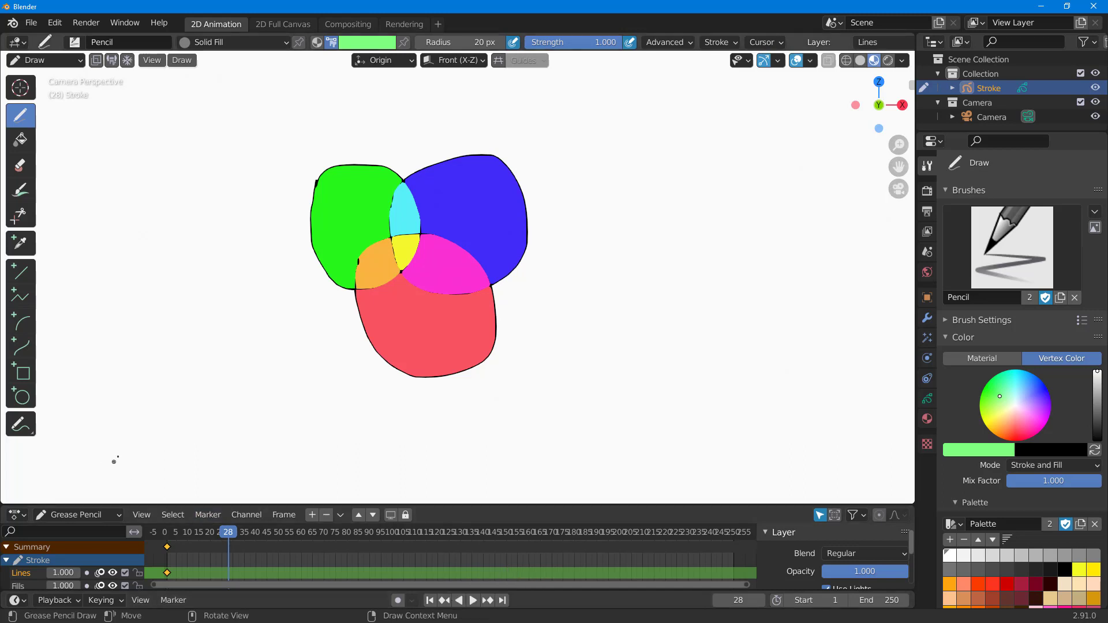
# Switch the Stroke object to Object Mode and add a Noise modifier to it.
pyautogui.click(55, 64)
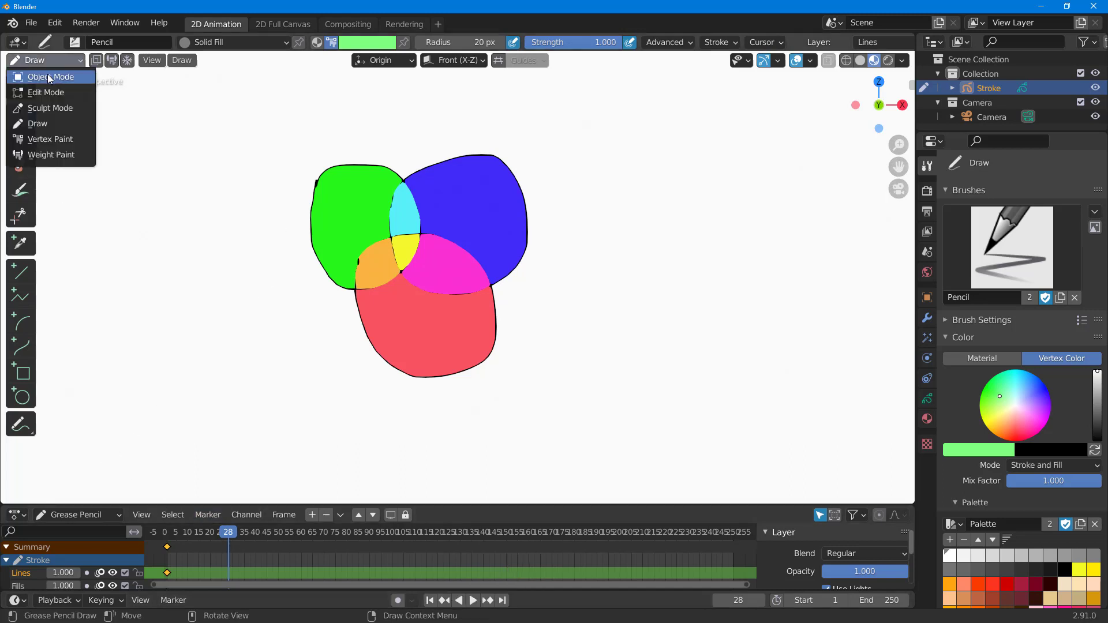
pyautogui.click(47, 74)
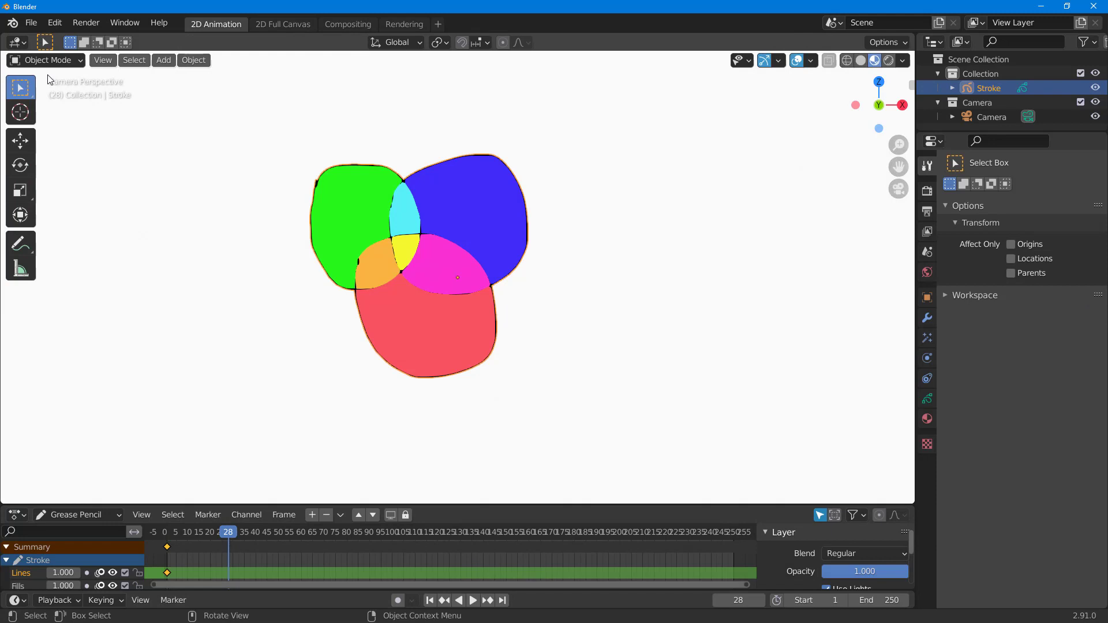
pyautogui.click(927, 318)
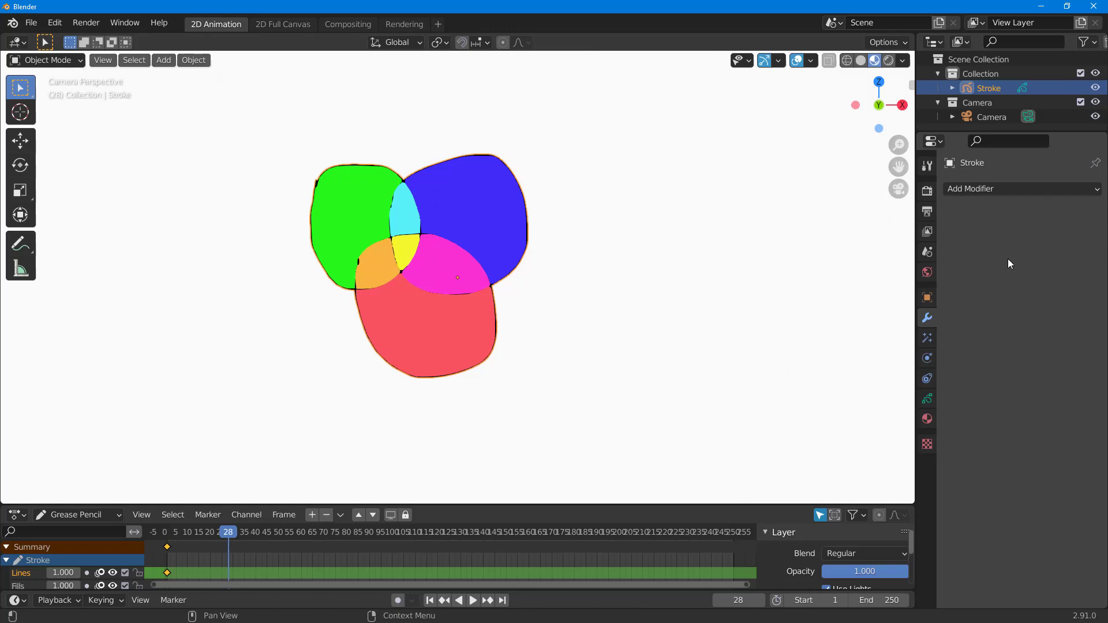
pyautogui.click(981, 188)
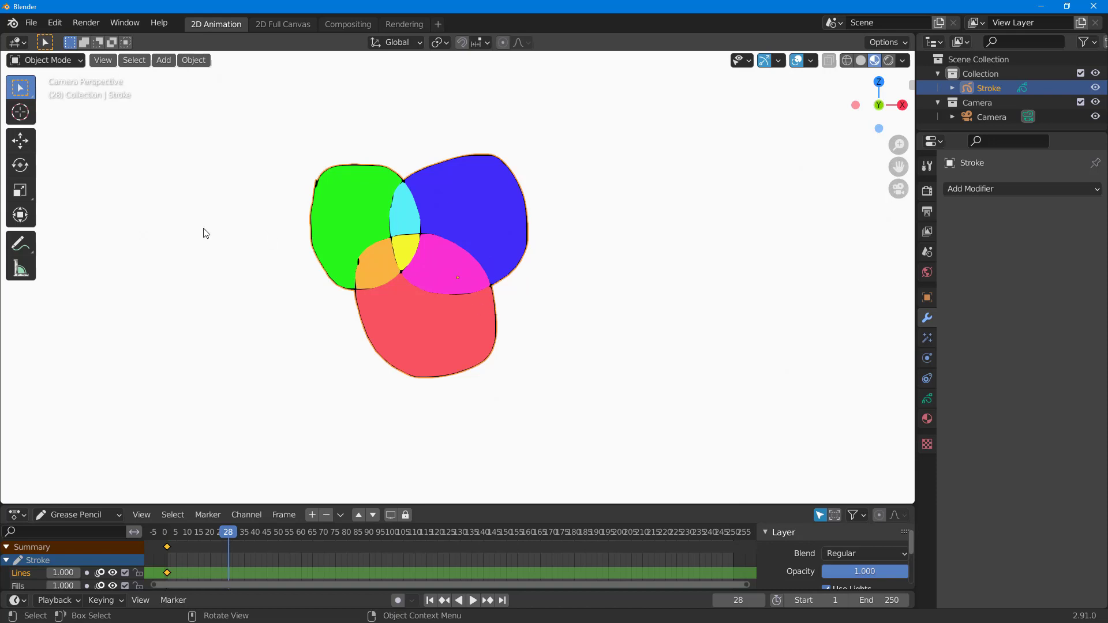
pyautogui.click(283, 143)
pyautogui.click(486, 220)
pyautogui.click(1050, 191)
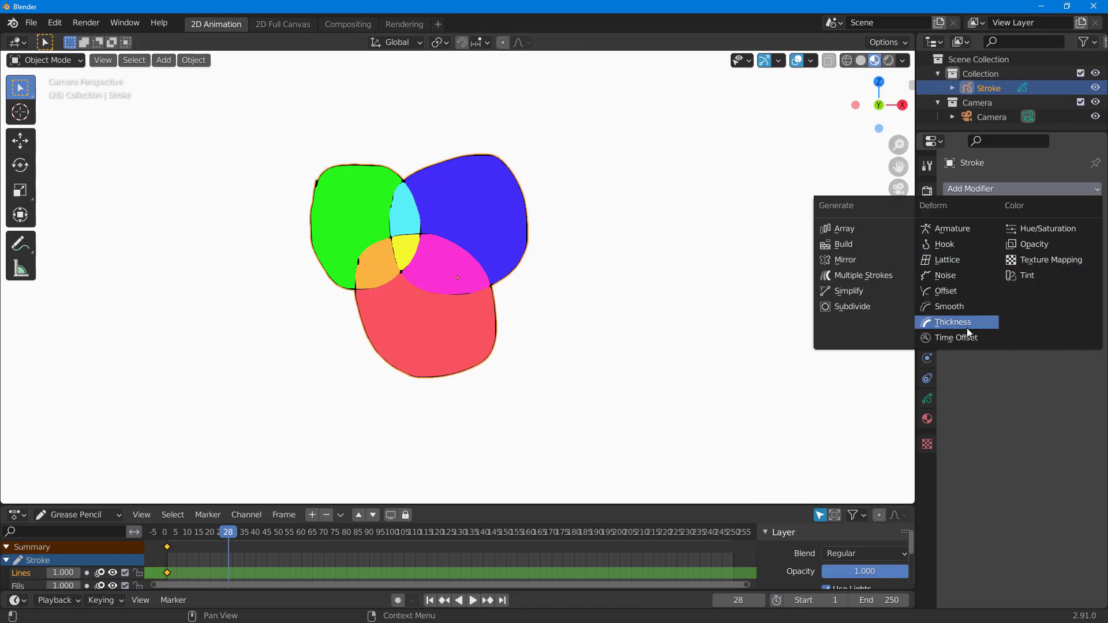
pyautogui.click(956, 277)
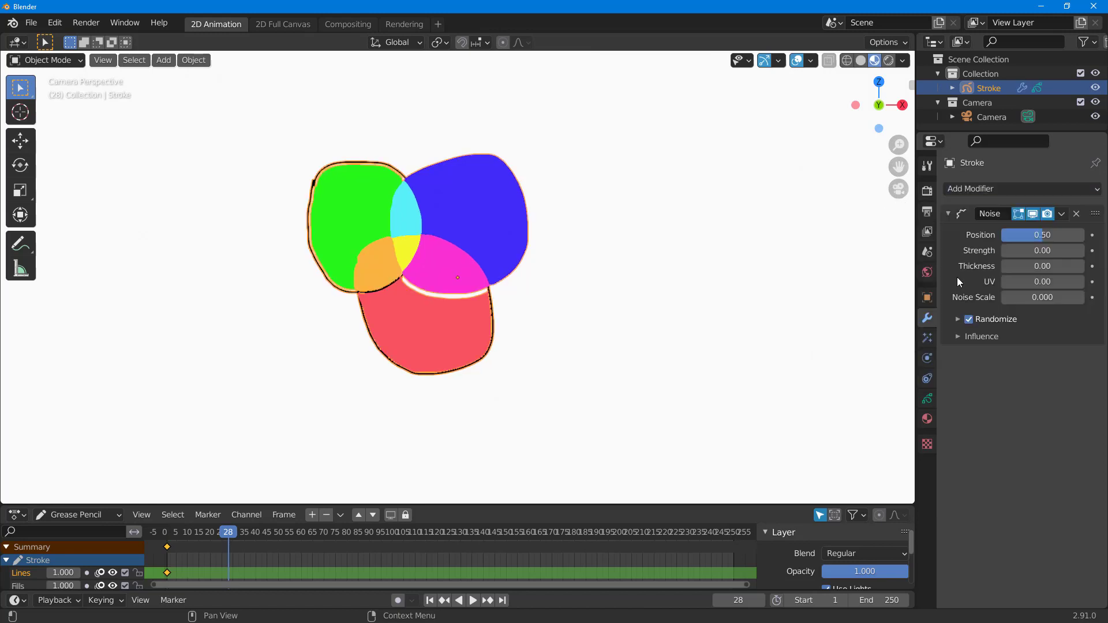
# Play the animation and set the Noise modifier's position to 0.14, strength 0.16, thickness 0.40, UV 0.84 and noise scale 0.123.
pyautogui.click(473, 601)
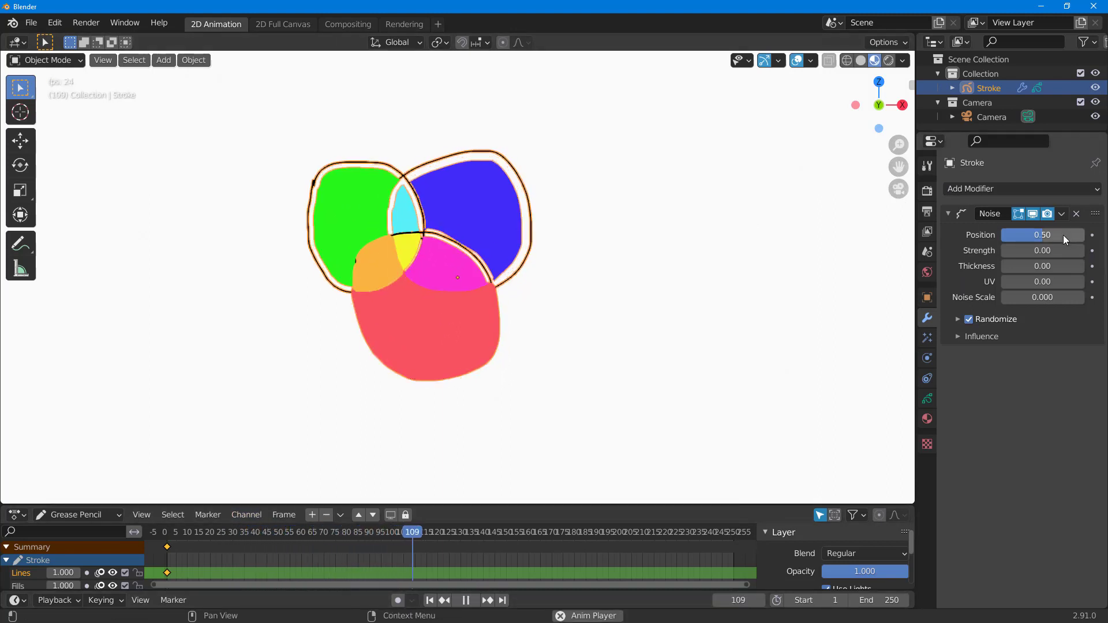
pyautogui.moveTo(1043, 245); pyautogui.dragTo(1071, 283)
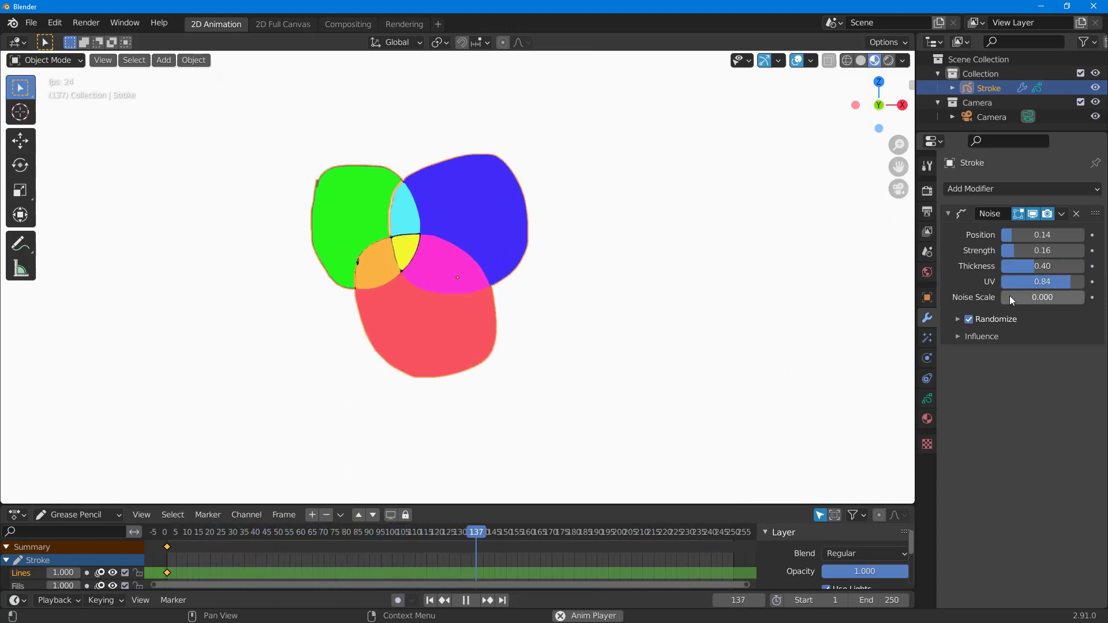
pyautogui.moveTo(1021, 296)
pyautogui.mouseDown()
pyautogui.moveTo(1082, 296)
pyautogui.moveTo(1011, 297)
pyautogui.mouseUp()
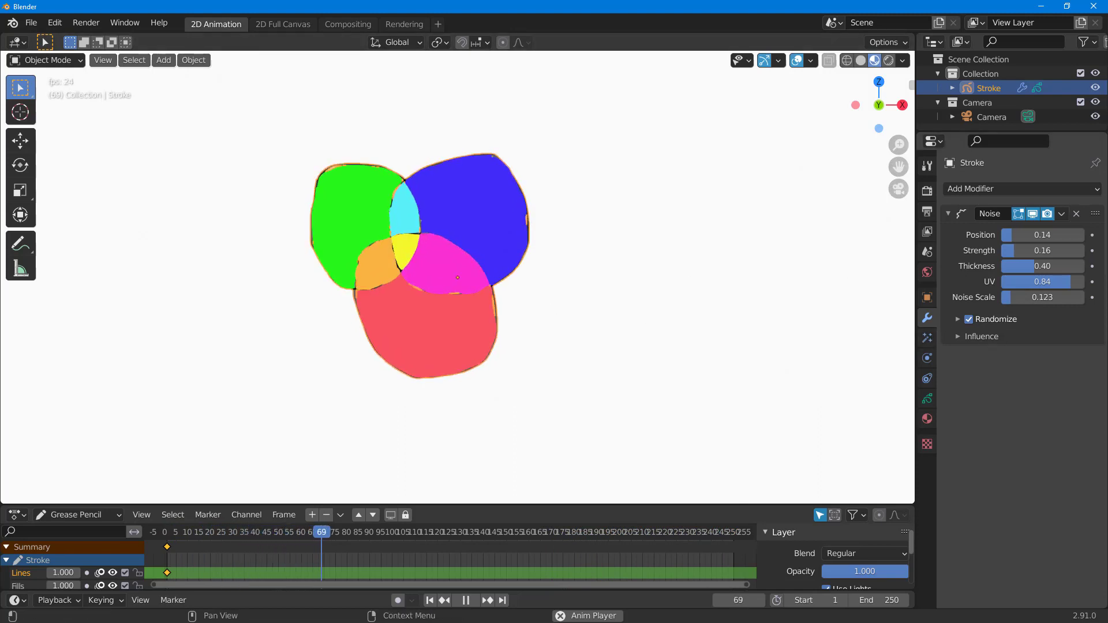
# Try the Noise modifier with Randomize off and with a randomize step of 1, and restore Randomize with a step of 4.
pyautogui.click(970, 320)
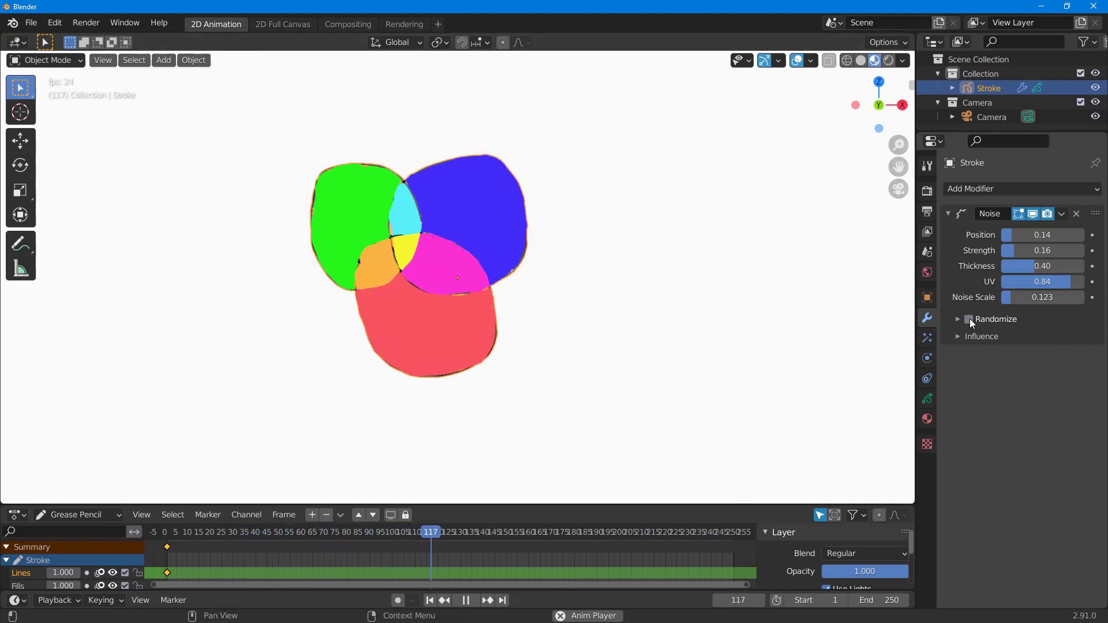
pyautogui.click(970, 320)
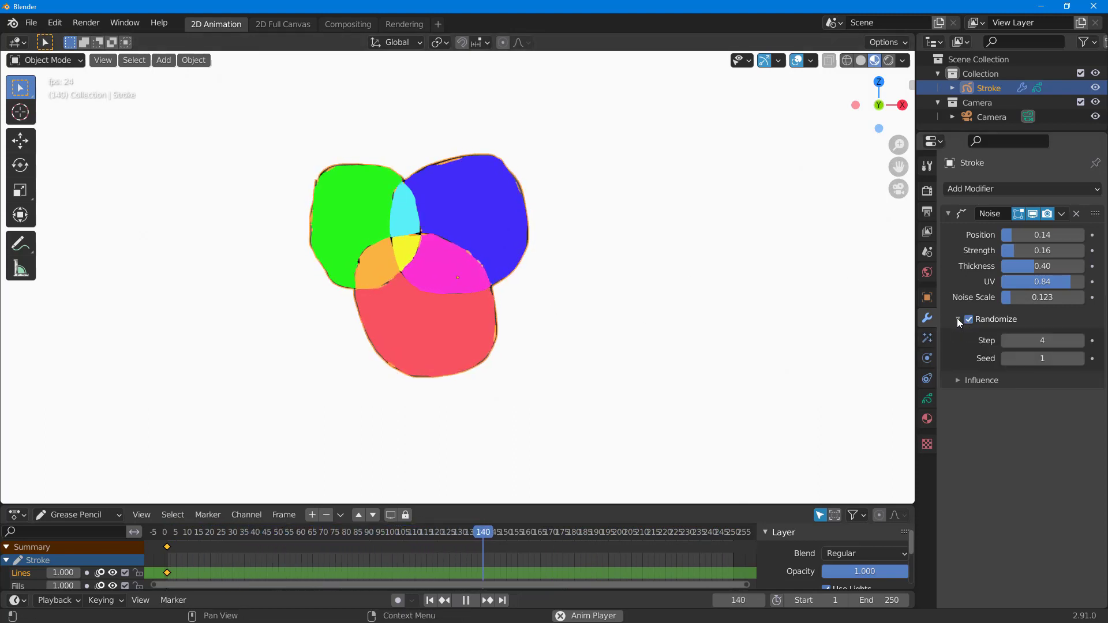
pyautogui.click(1037, 344)
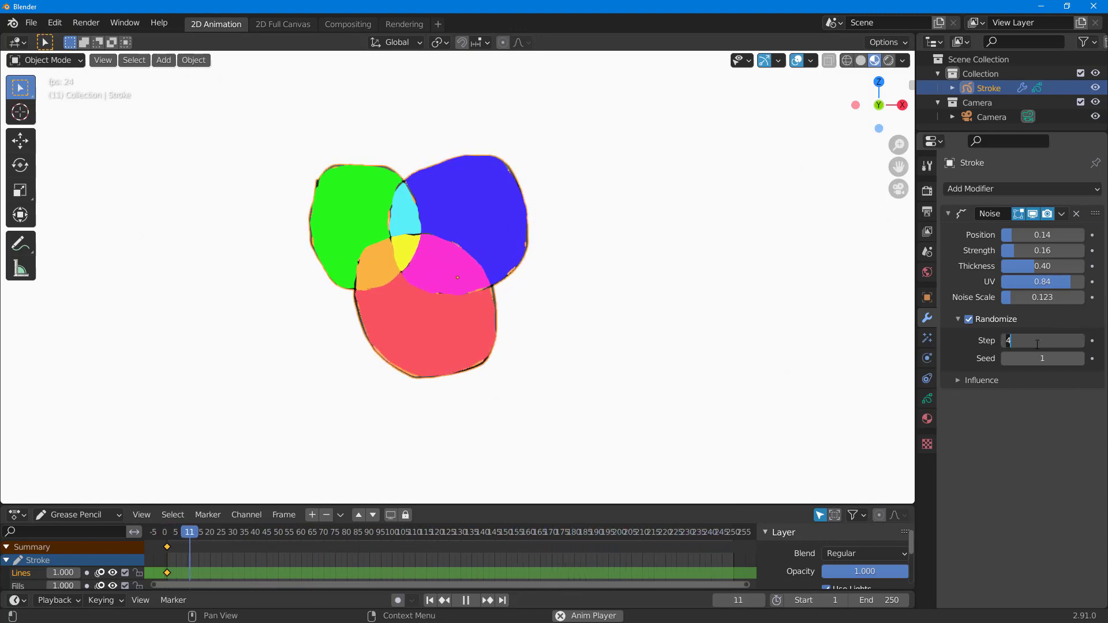
pyautogui.write('1')
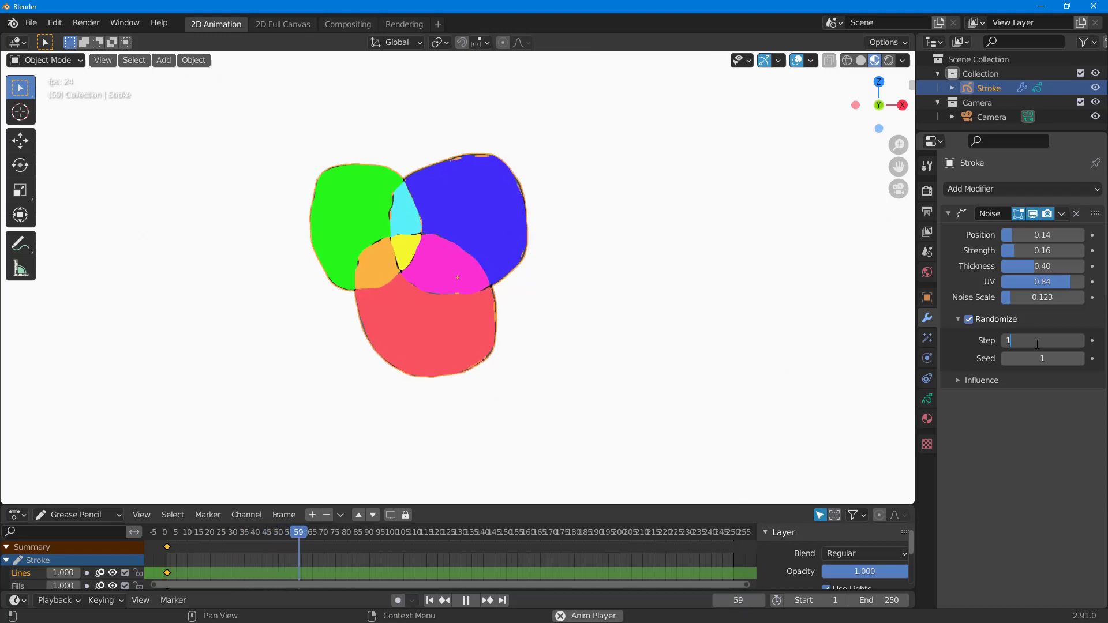
pyautogui.press('Return')
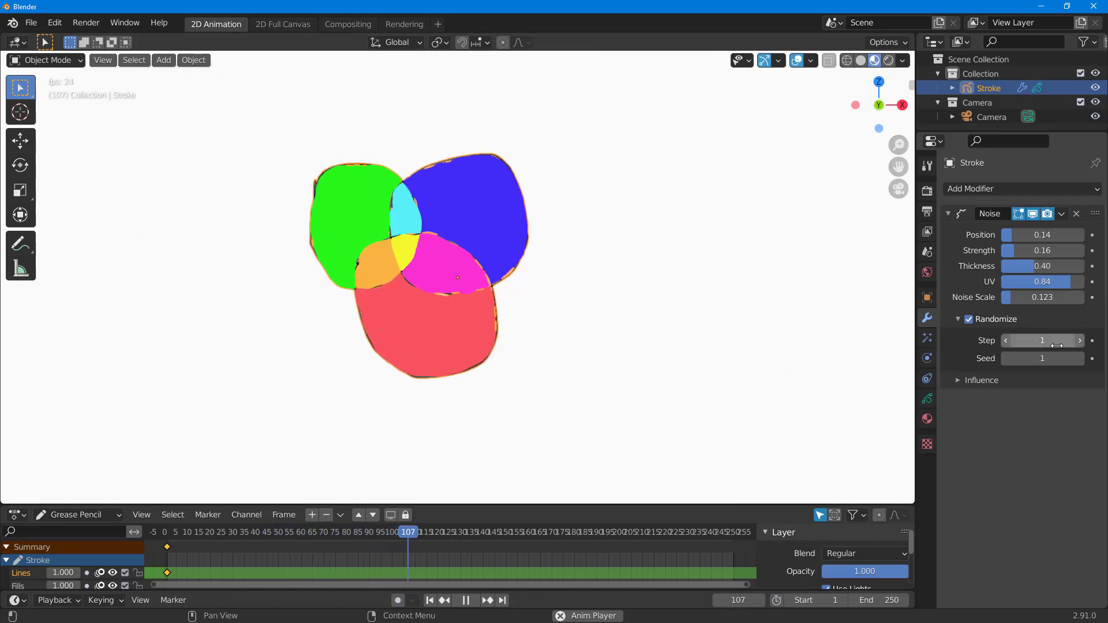
pyautogui.click(1056, 345)
pyautogui.write('4')
pyautogui.press('Return')
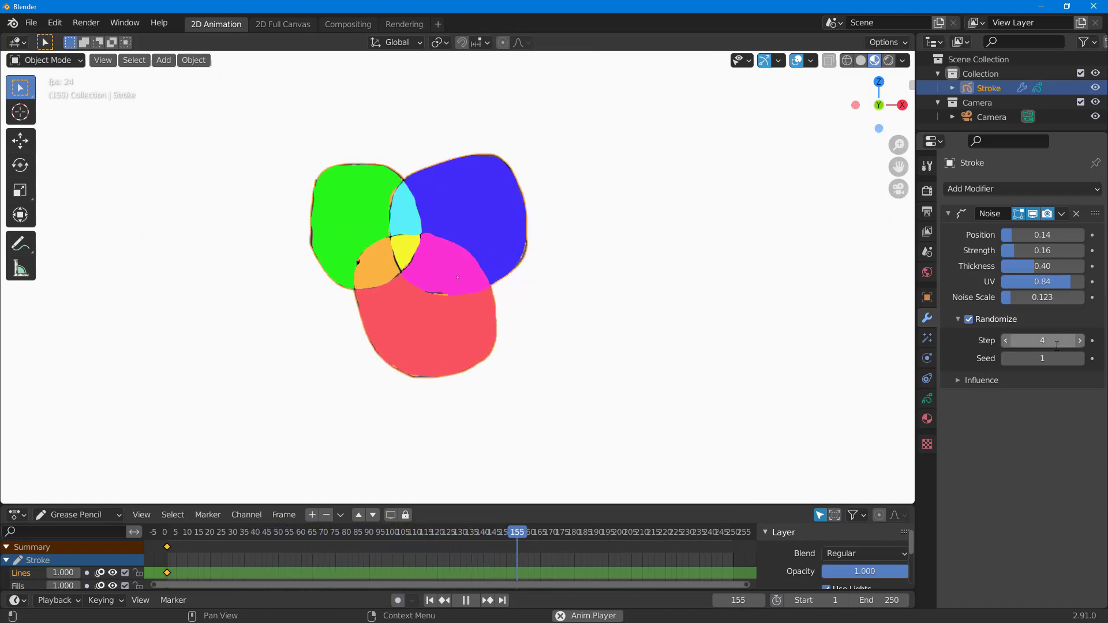
# Set the Noise modifier's randomize seed to 130, its position to 0.12 and its strength to 0.61.
pyautogui.moveTo(1043, 358); pyautogui.dragTo(1084, 359)
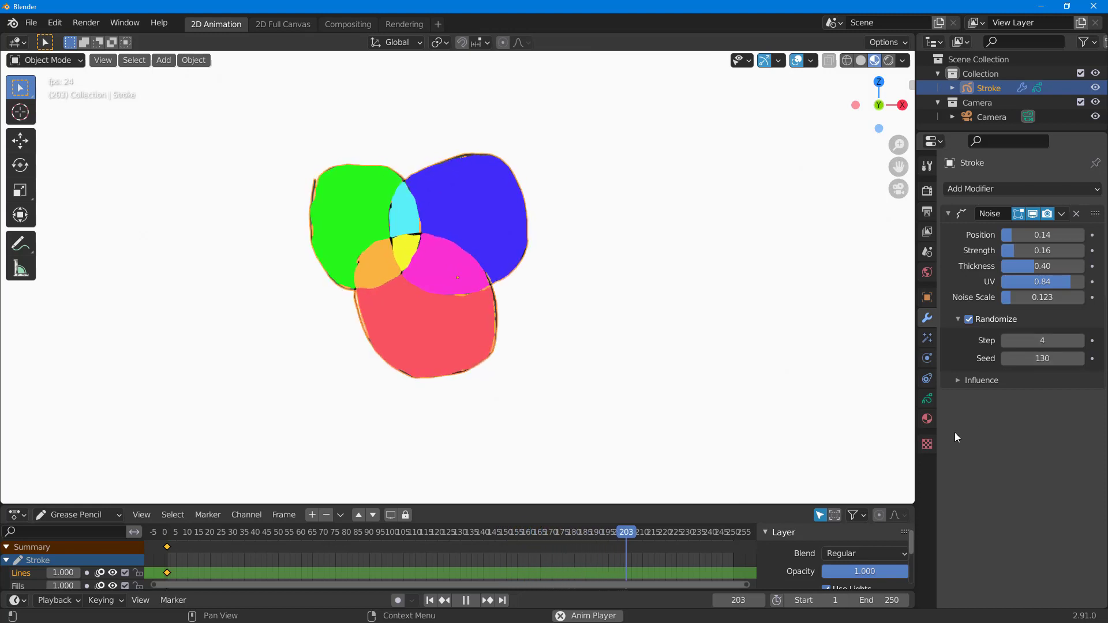
pyautogui.click(955, 381)
pyautogui.click(955, 381)
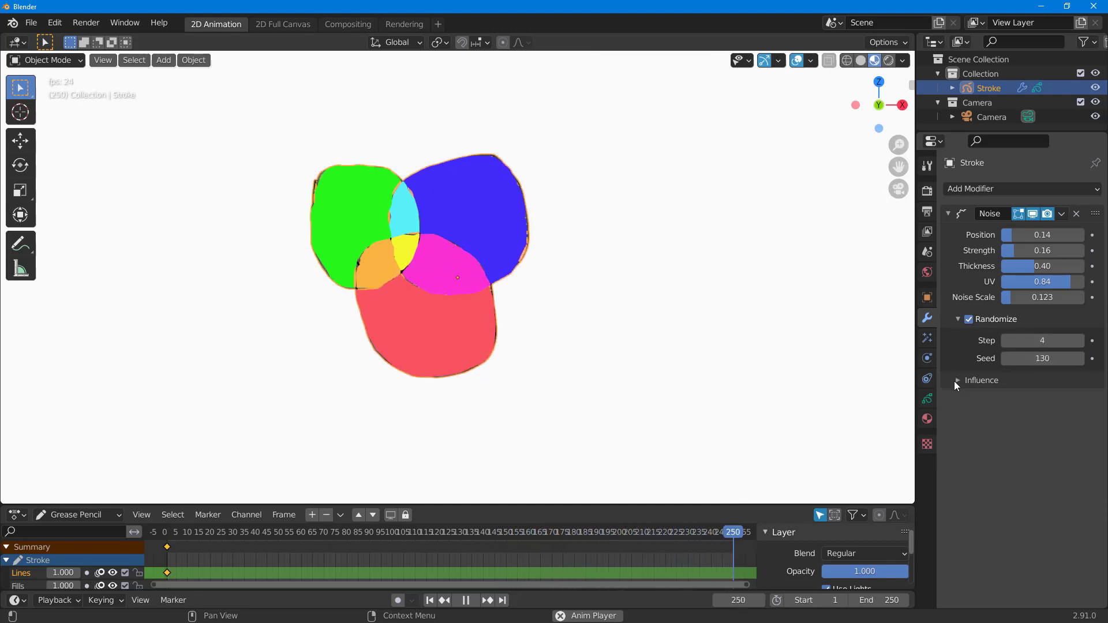
pyautogui.moveTo(1033, 235)
pyautogui.mouseDown()
pyautogui.moveTo(1049, 235)
pyautogui.moveTo(997, 237)
pyautogui.moveTo(1086, 255)
pyautogui.mouseUp()
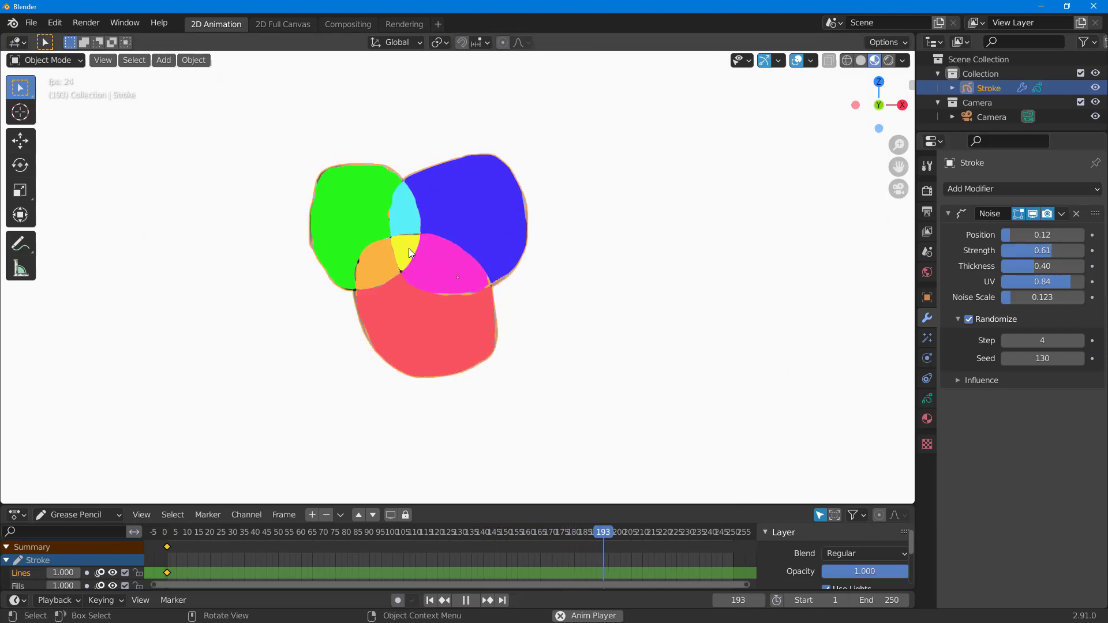